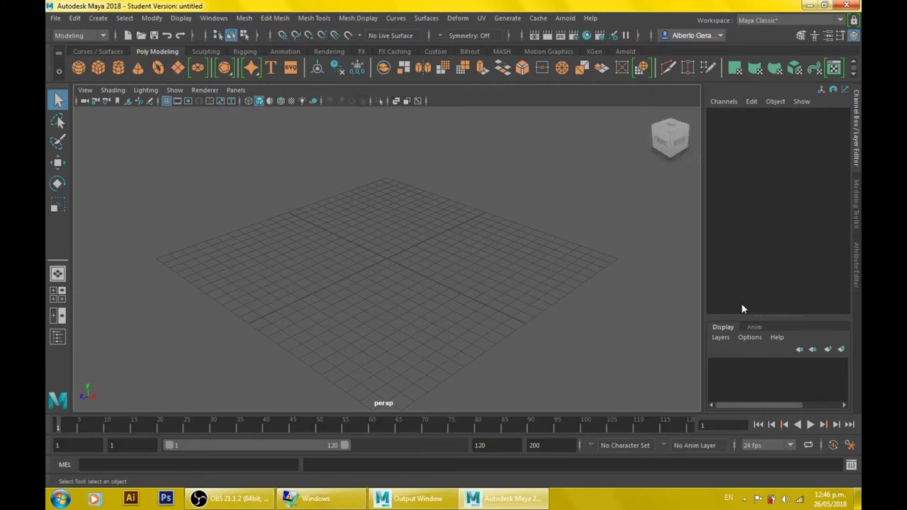
Open the Project Window from the File menu
left_click(56, 19)
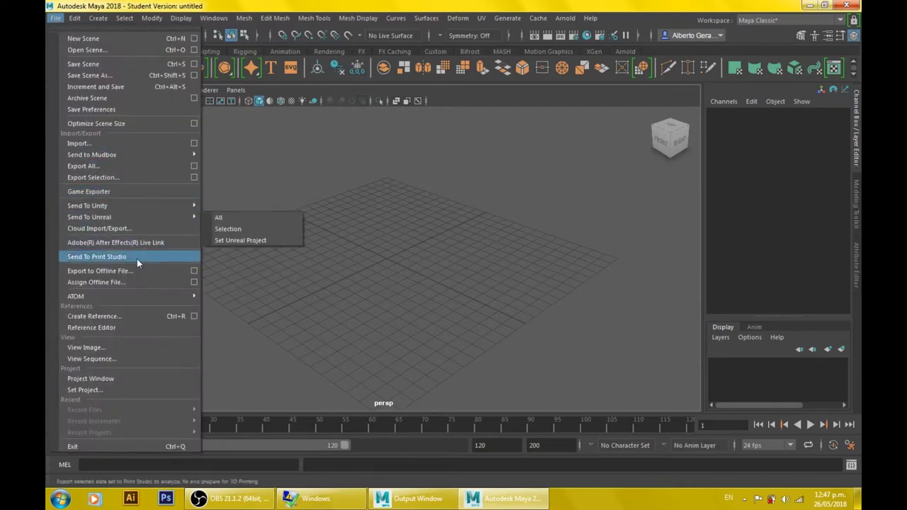
left_click(143, 380)
mouse_move(510, 164)
left_mouse_down()
mouse_move(501, 172)
mouse_move(480, 136)
left_mouse_up()
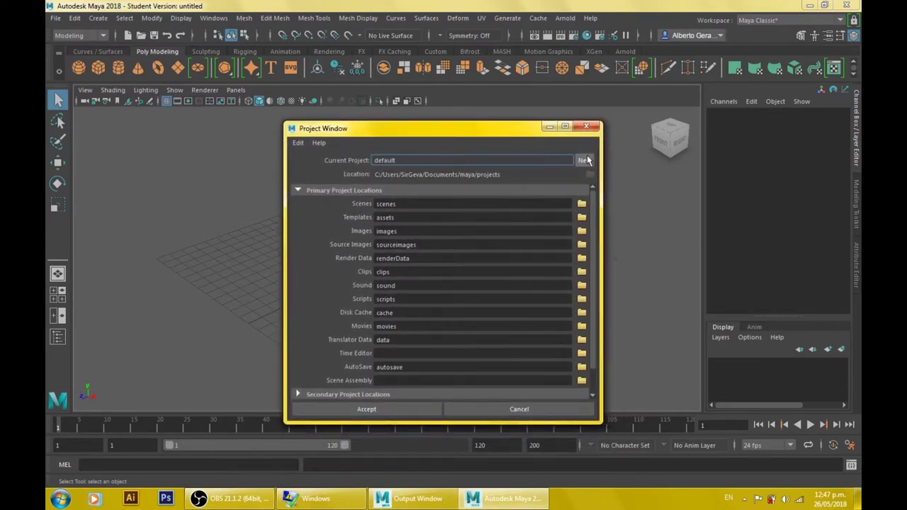
Start a new project named clase1 and browse for its location folder
left_click(586, 161)
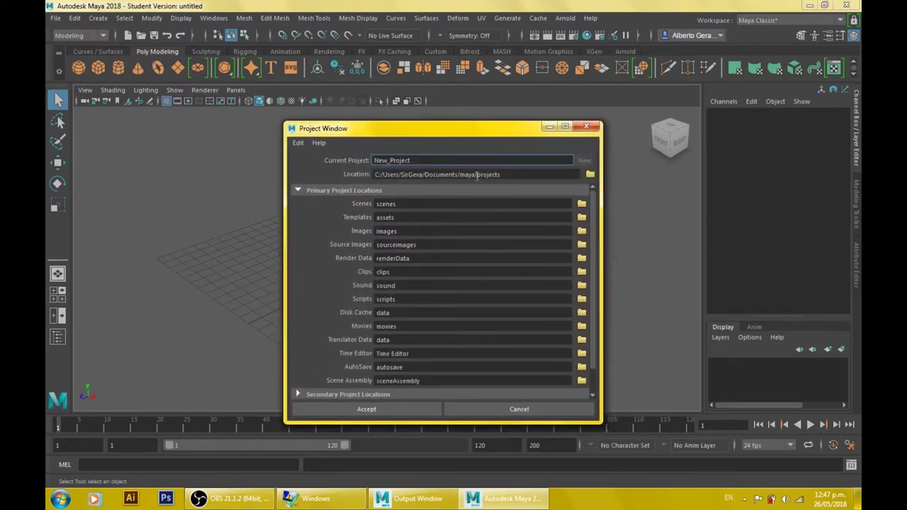
double_click(421, 160)
type("pro")
type("yecto1")
key("BackSpace")
key("BackSpace")
key("BackSpace")
key("BackSpace")
key("BackSpace")
key("BackSpace")
key("BackSpace")
type("clase1")
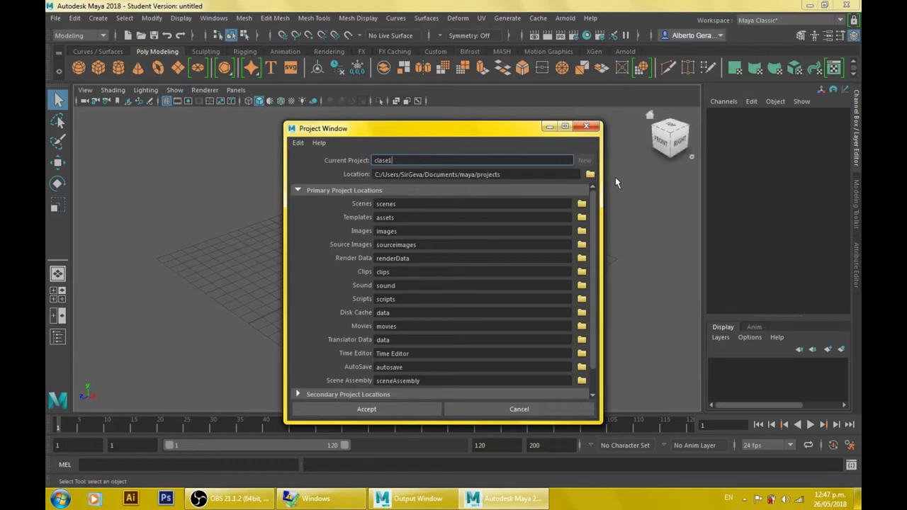
left_click(588, 175)
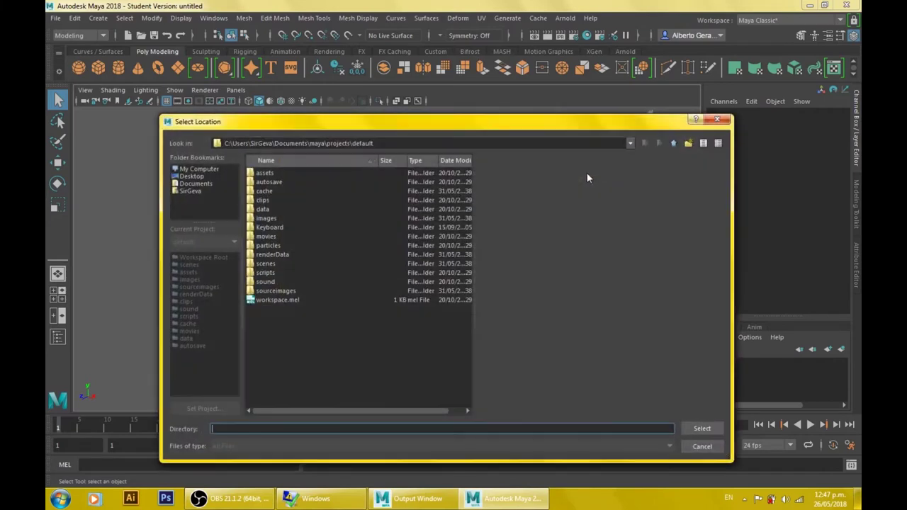
Choose the Desktop folder 'nombre y apellidos' as the clase1 project location
left_click(192, 177)
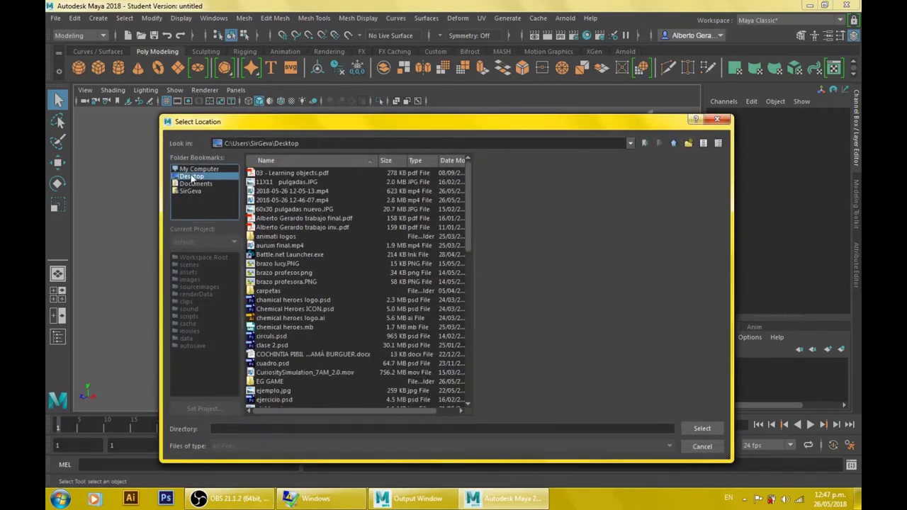
scroll(406, 288, "down", 5)
scroll(406, 287, "down", 6)
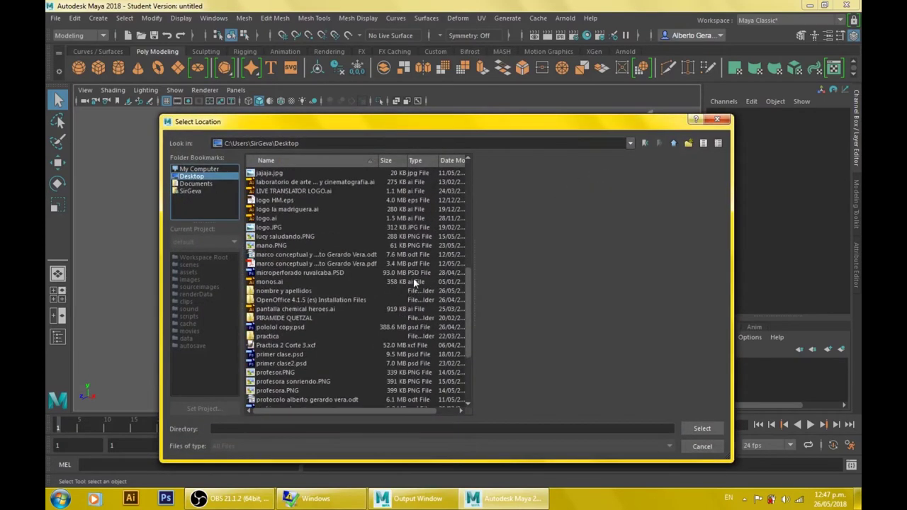
scroll(413, 278, "down", 1)
double_click(287, 267)
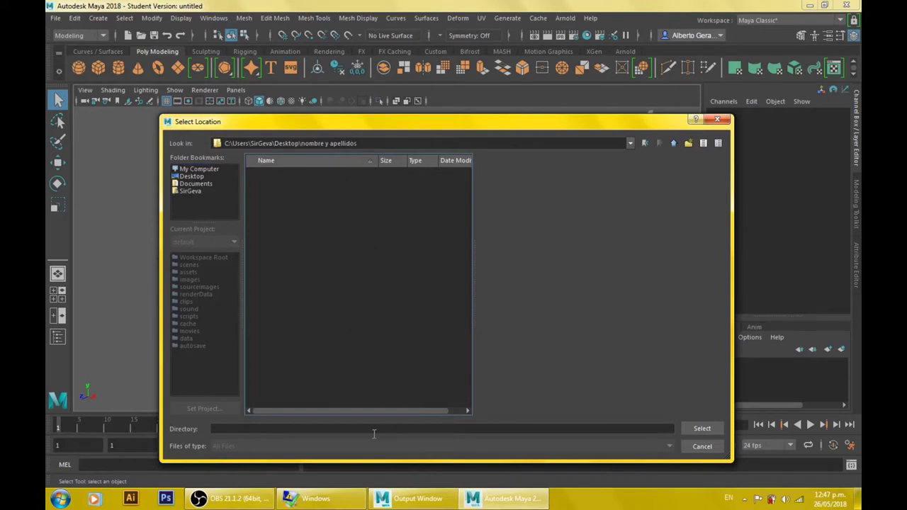
left_click(709, 430)
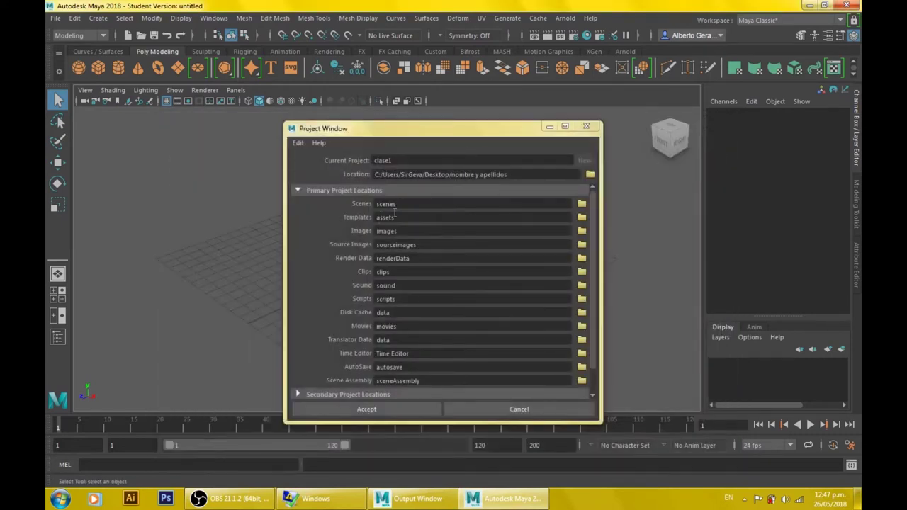
Review the Primary Project Locations and accept to create the clase1 project
scroll(526, 215, "down", 1)
scroll(525, 216, "up", 1)
scroll(550, 269, "down", 1)
scroll(550, 269, "up", 1)
scroll(479, 309, "down", 1)
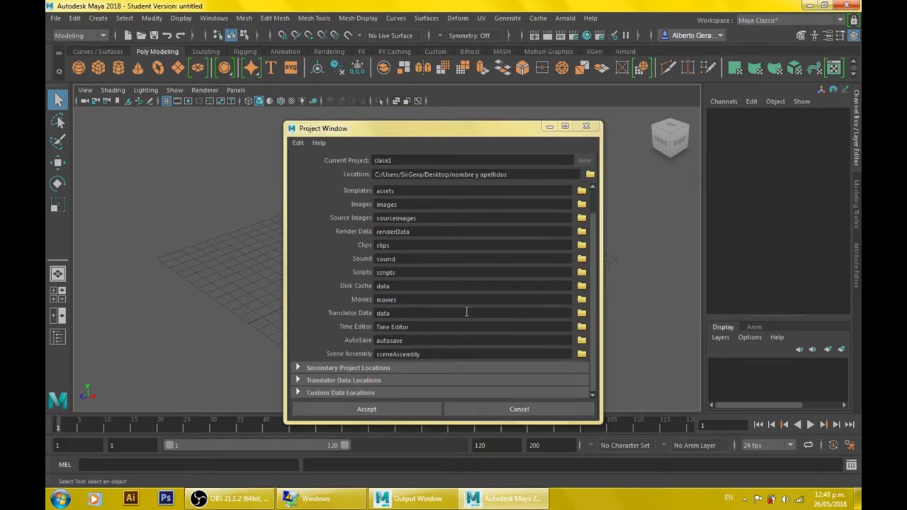
left_click(354, 414)
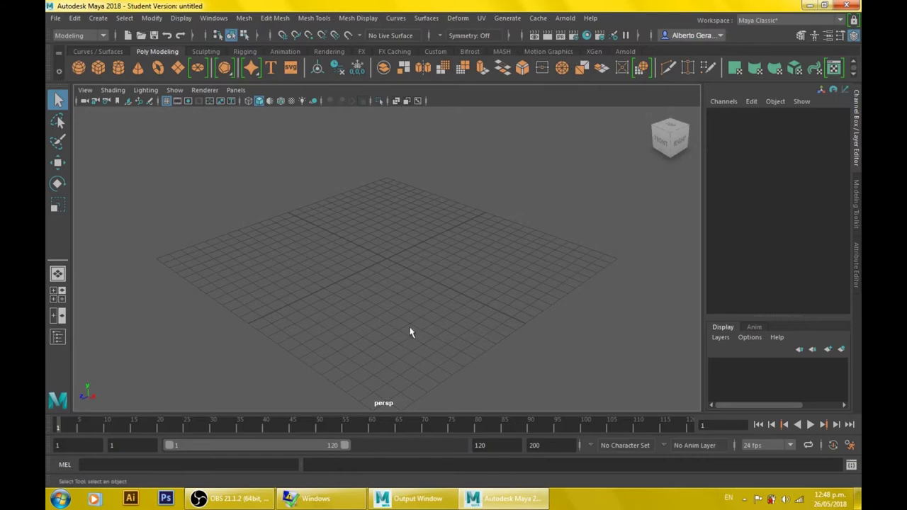
left_click(55, 19)
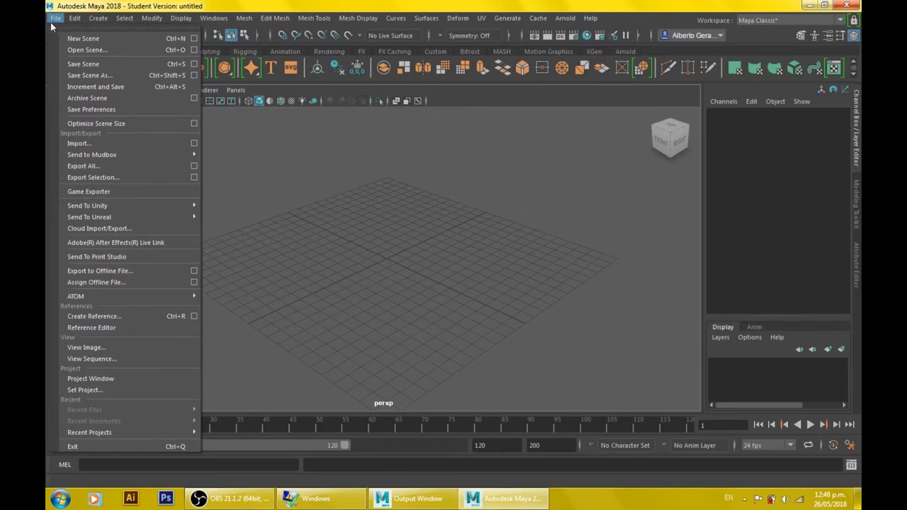
Save the scene as clase1 in the clase1 project's scenes folder
left_click(103, 63)
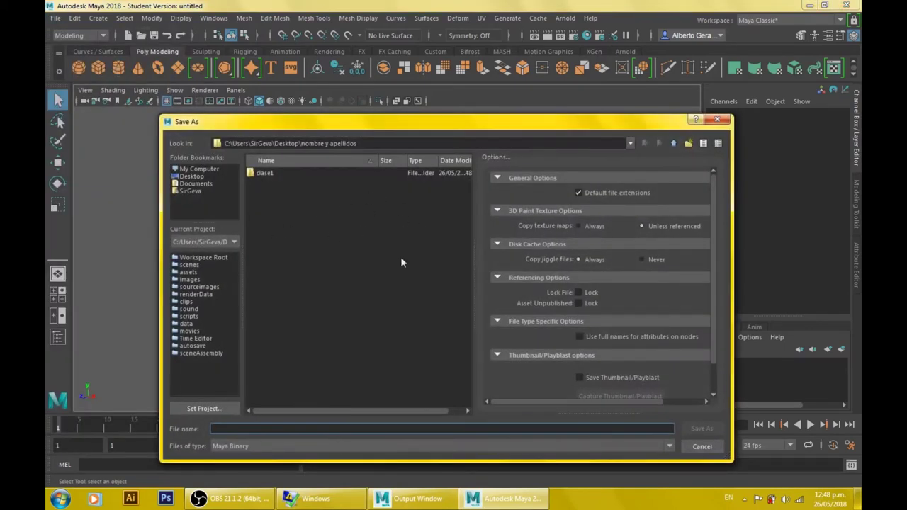
left_click_drag(493, 130, 493, 108)
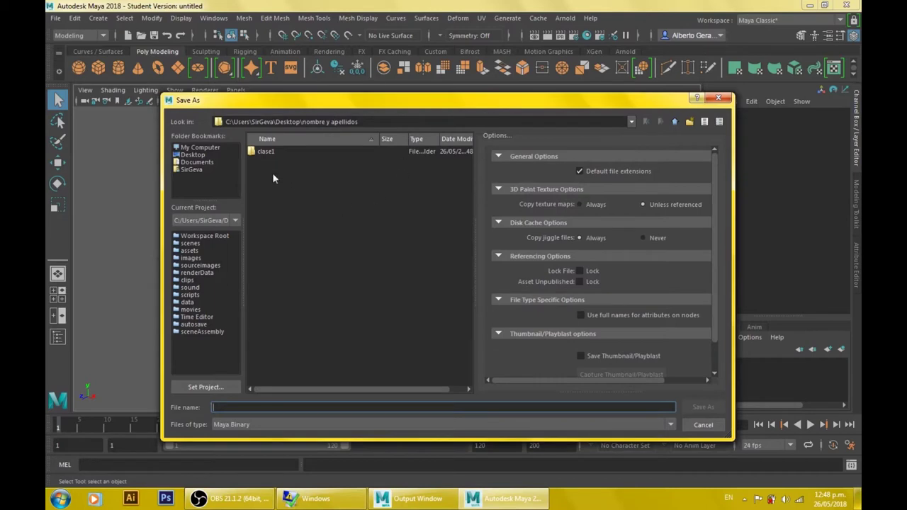
left_click(265, 151)
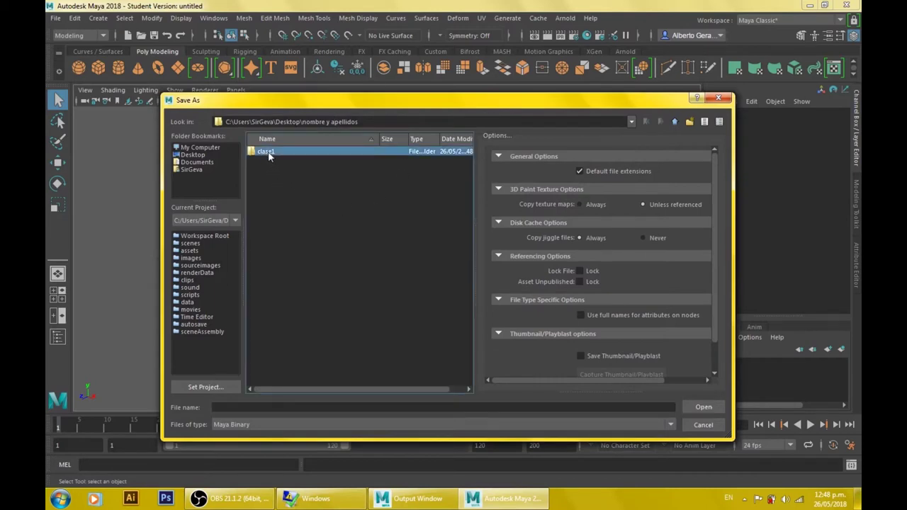
double_click(264, 153)
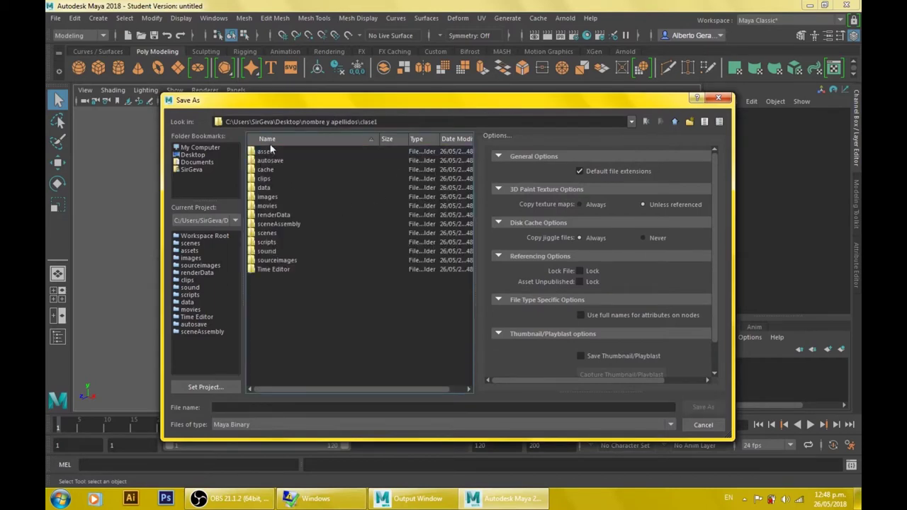
left_click(267, 233)
double_click(267, 233)
left_click(313, 409)
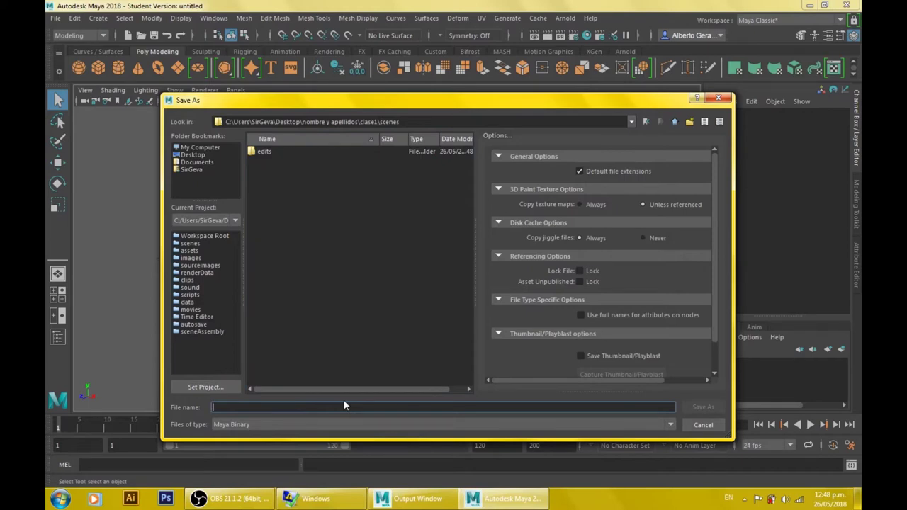
type("clase")
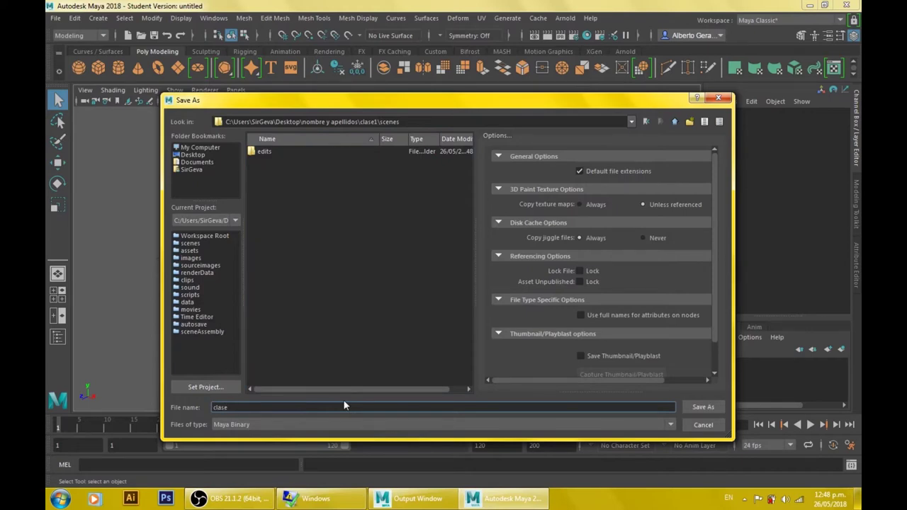
type("1")
left_click(701, 408)
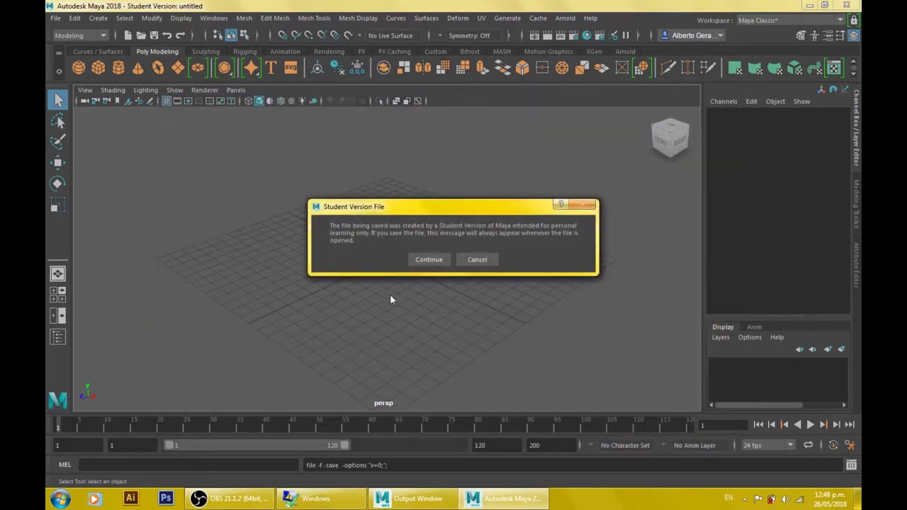
Continue past the Student Version File warning to finish saving clase1.mb
left_click(426, 260)
mouse_move(470, 206)
left_mouse_down()
mouse_move(439, 238)
mouse_move(440, 191)
left_mouse_up()
left_click(405, 239)
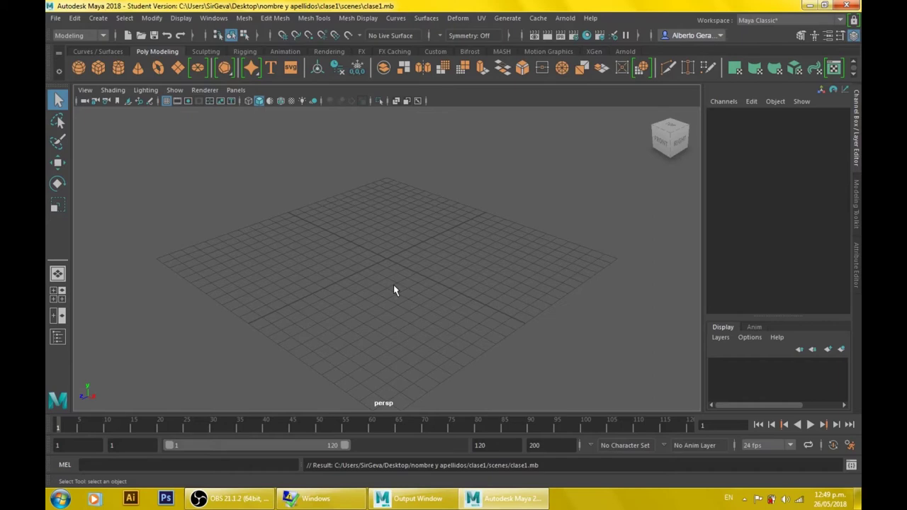
left_click(396, 291)
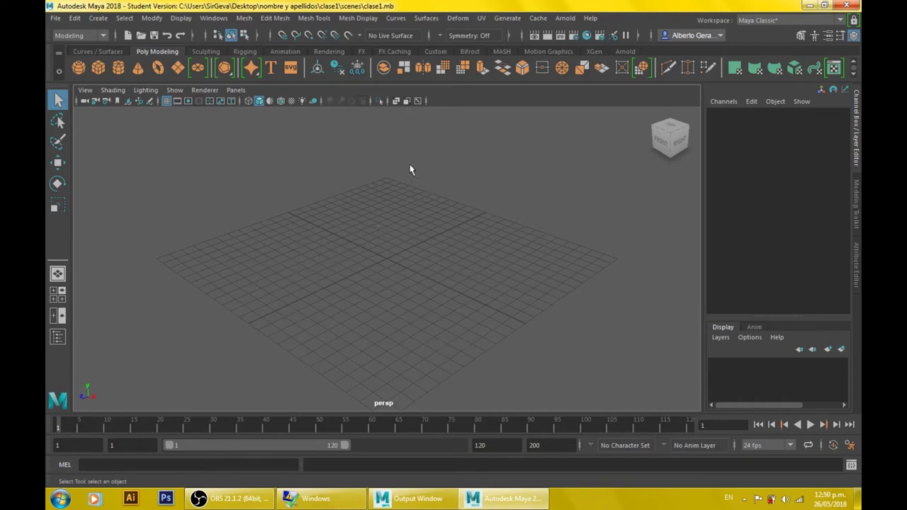
Open Maya Preferences on the Files/Projects category
left_click(217, 22)
mouse_move(247, 126)
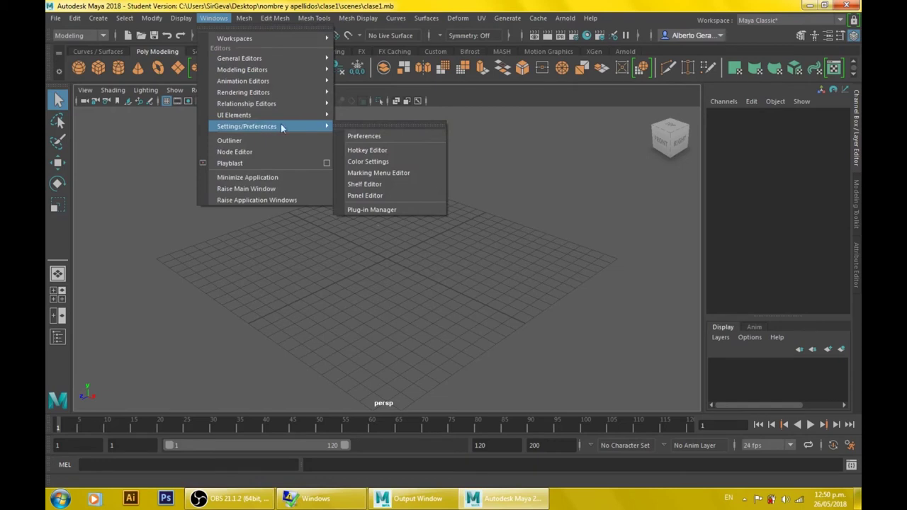
left_click(388, 134)
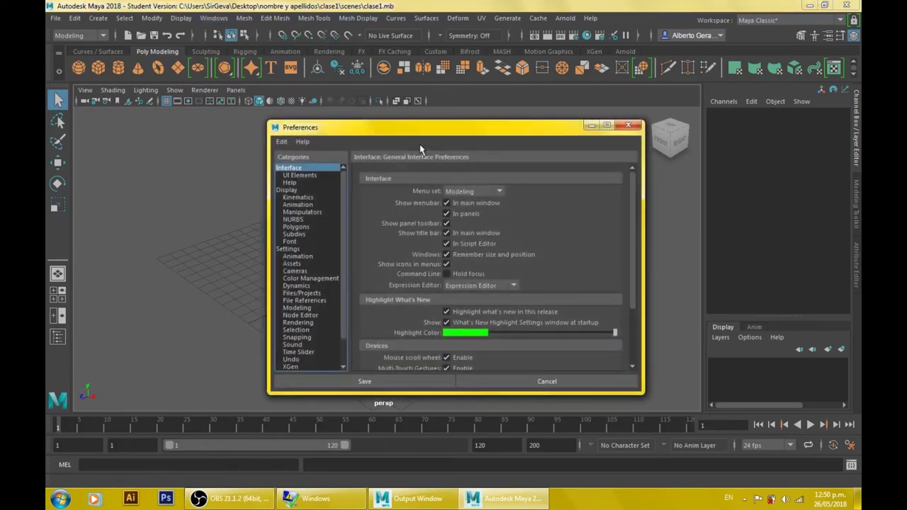
left_click_drag(426, 133, 416, 94)
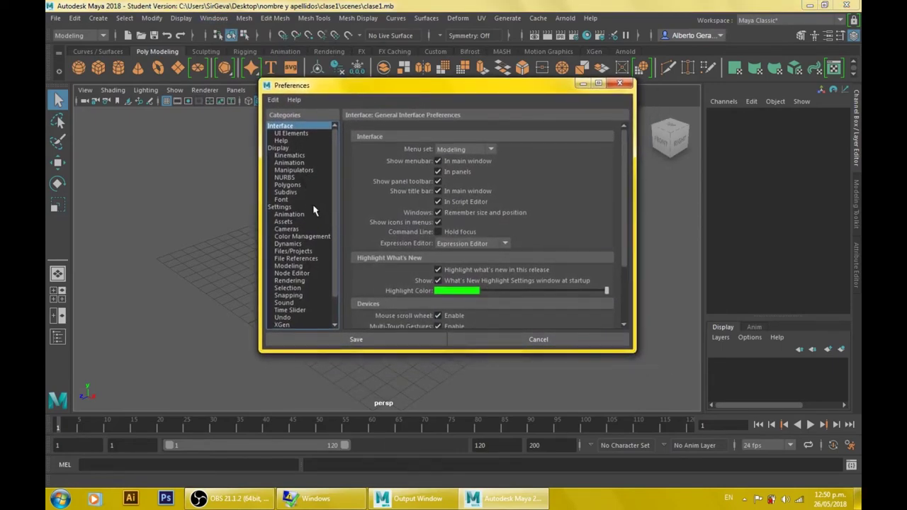
left_click(310, 252)
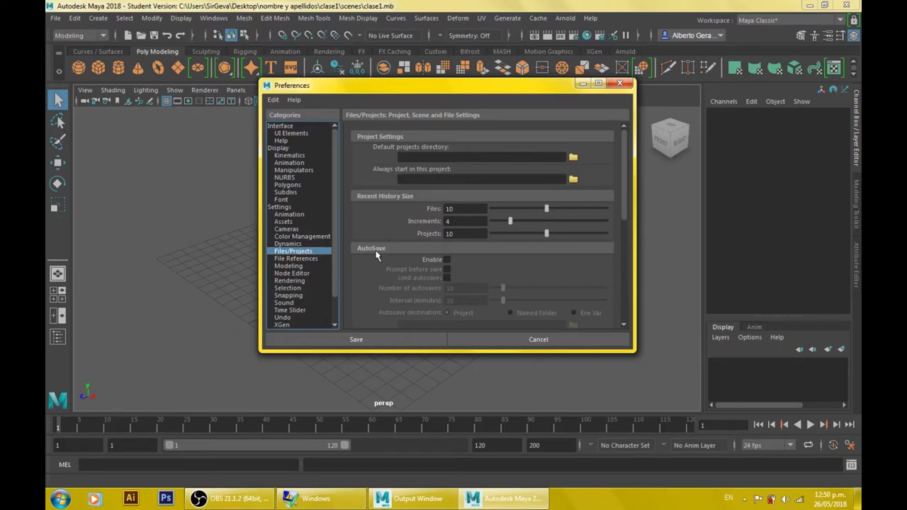
Enable AutoSave with a 10-minute interval
left_click(447, 260)
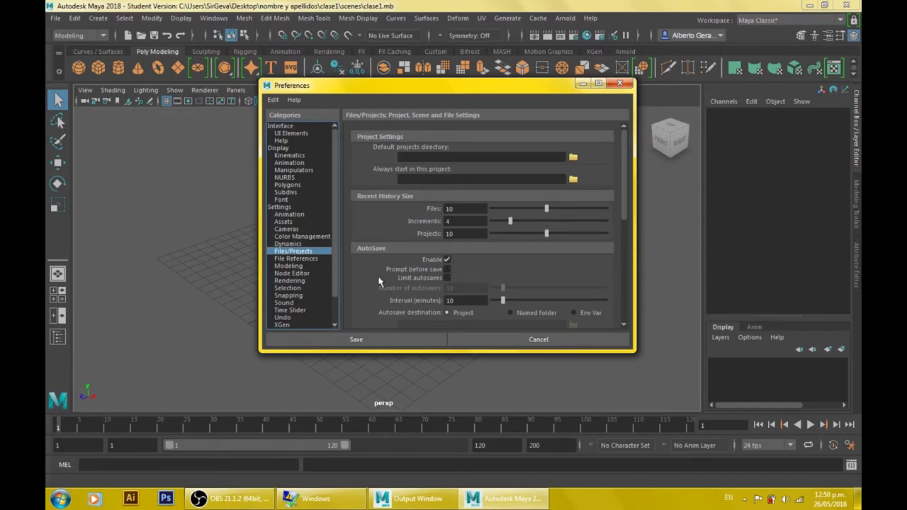
scroll(439, 298, "down", 1)
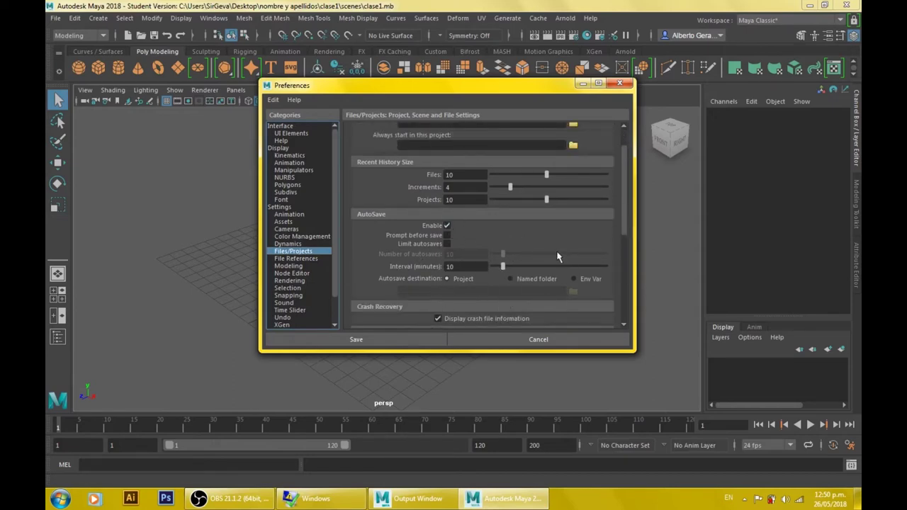
left_click(459, 268)
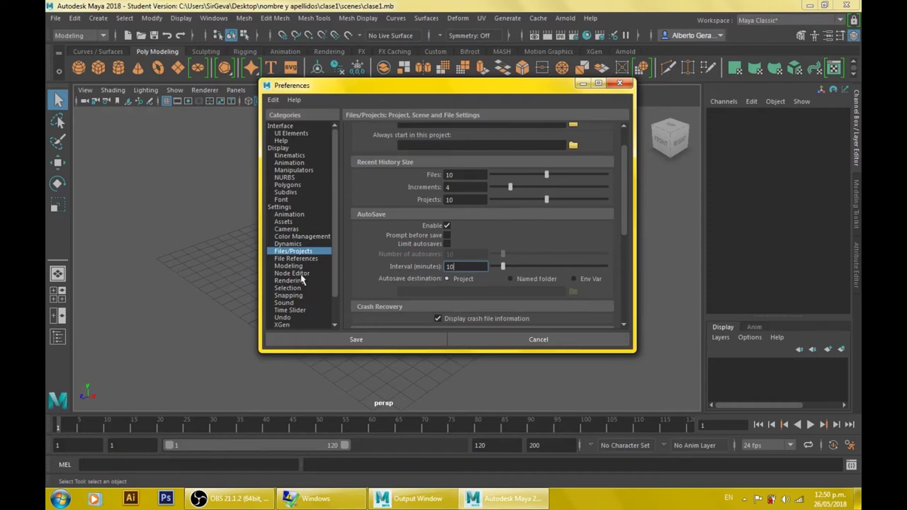
scroll(333, 228, "down", 2)
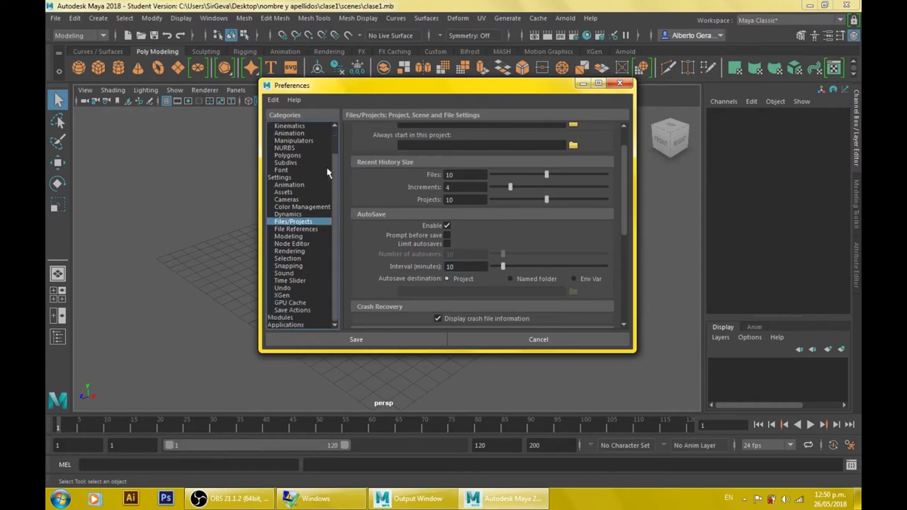
Set the Undo queue to Infinite and save the preferences
left_click(290, 289)
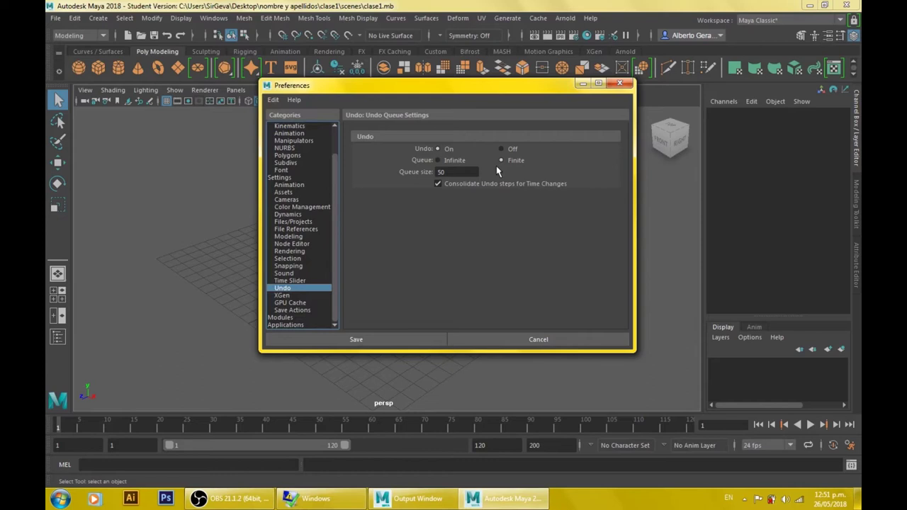
double_click(450, 172)
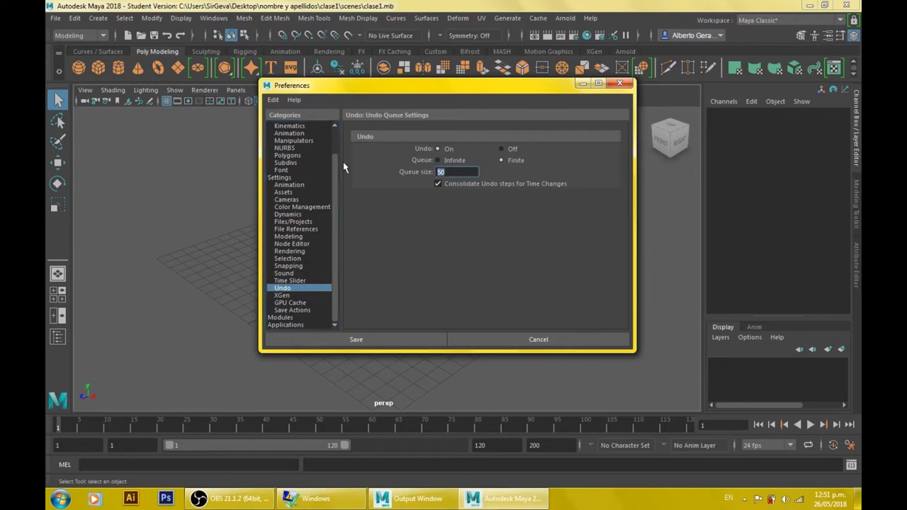
left_click(450, 173)
double_click(467, 173)
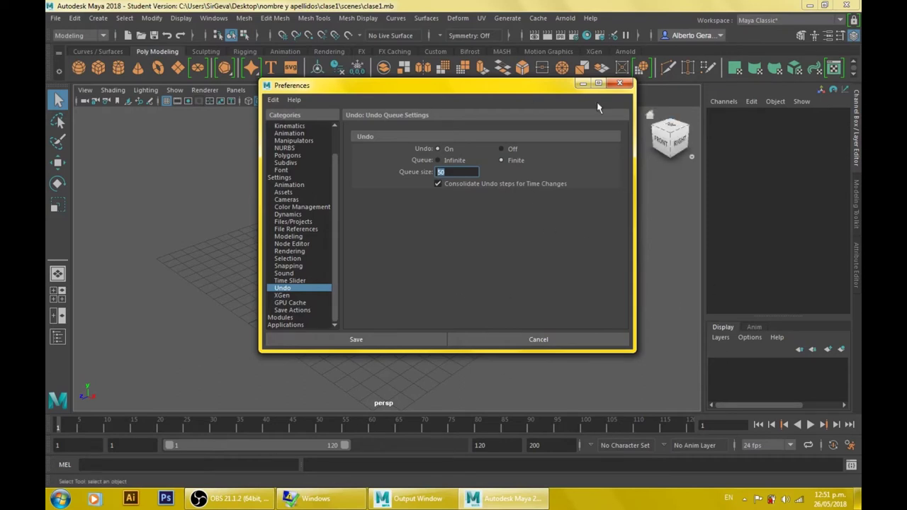
mouse_move(497, 92)
left_mouse_down()
mouse_move(492, 134)
mouse_move(503, 111)
left_mouse_up()
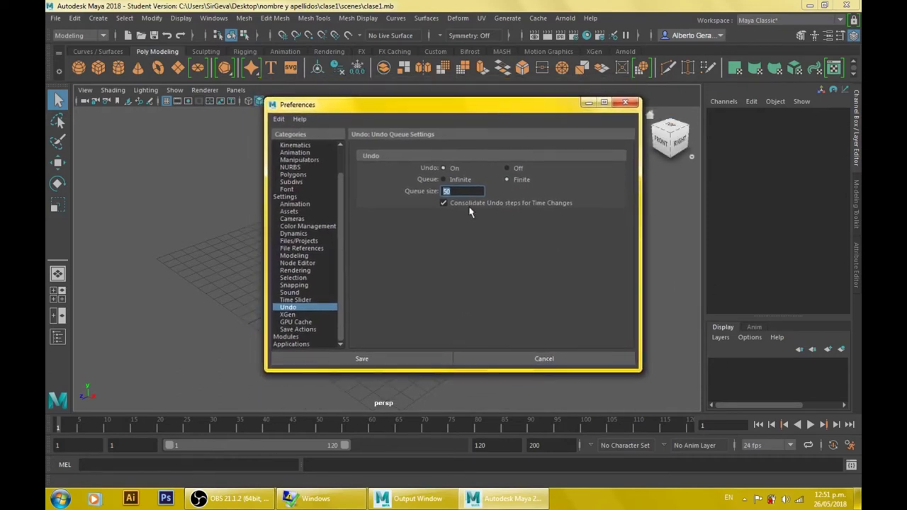
left_click(445, 180)
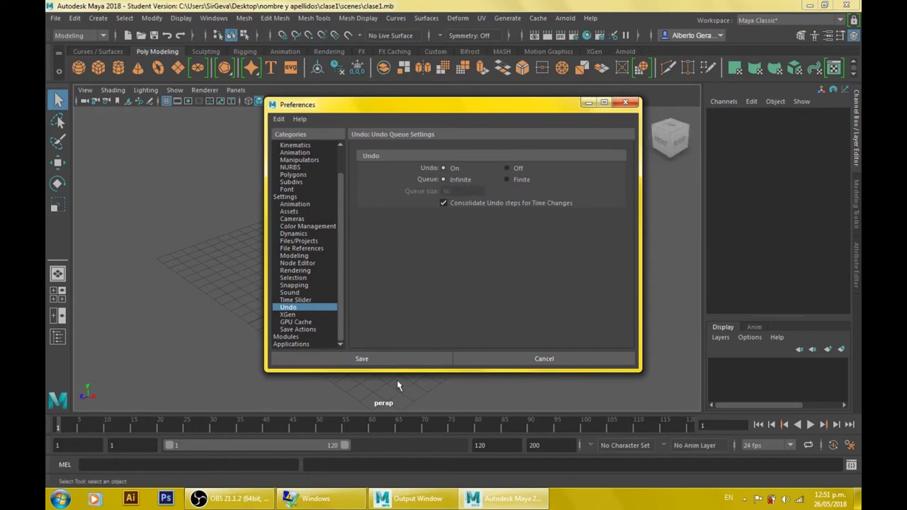
left_click(360, 358)
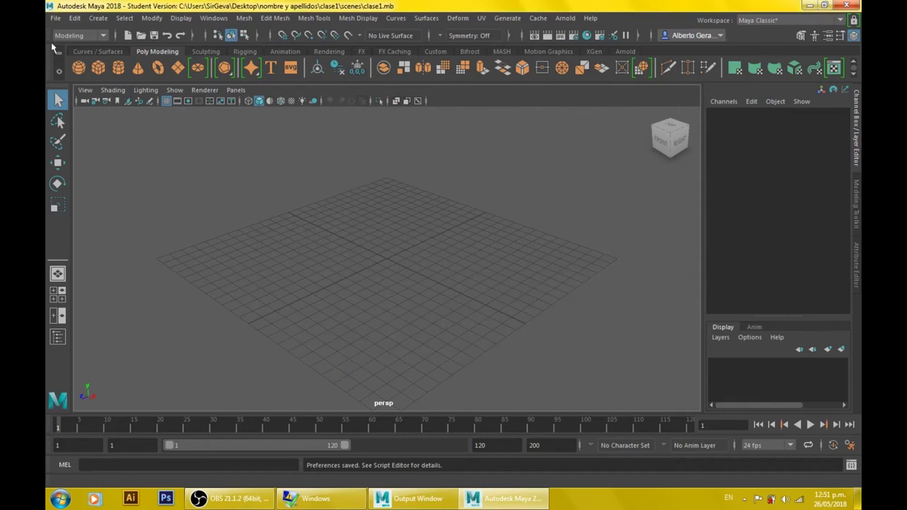
left_click(56, 20)
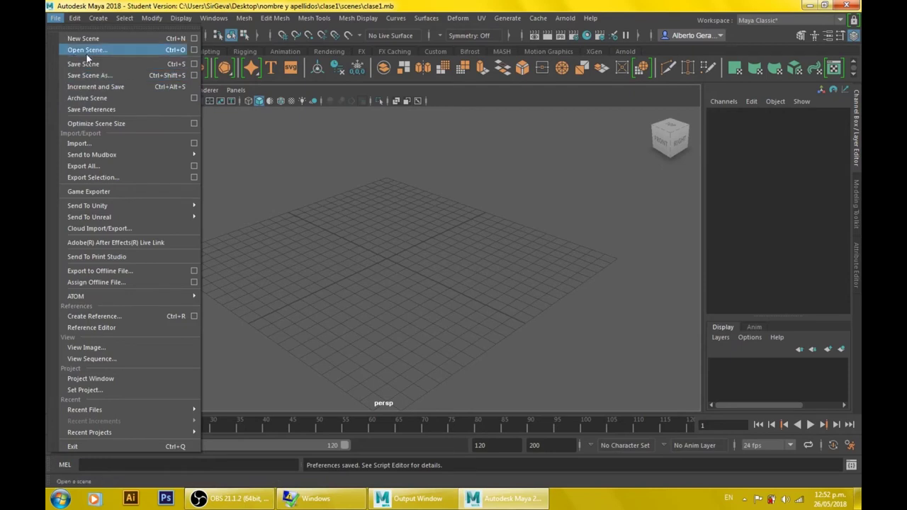
Open the Save Scene Options dialog
left_click(194, 64)
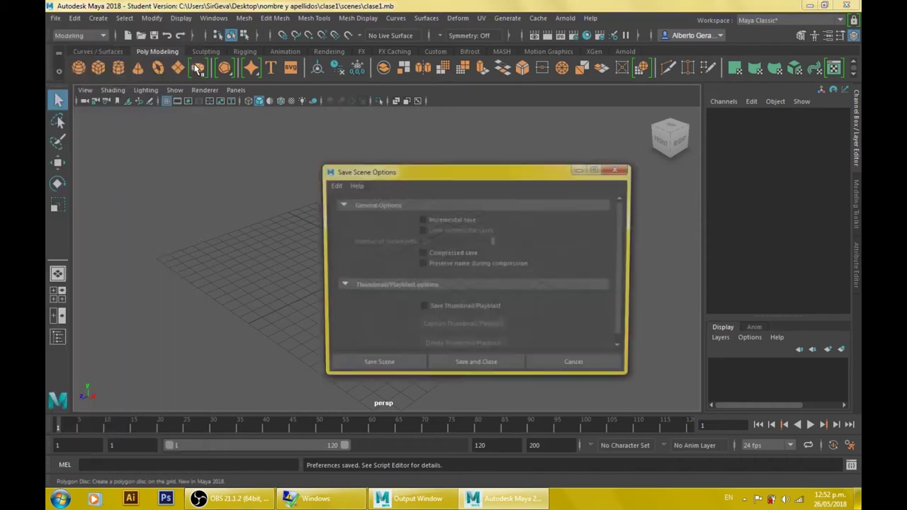
left_click_drag(413, 172, 377, 147)
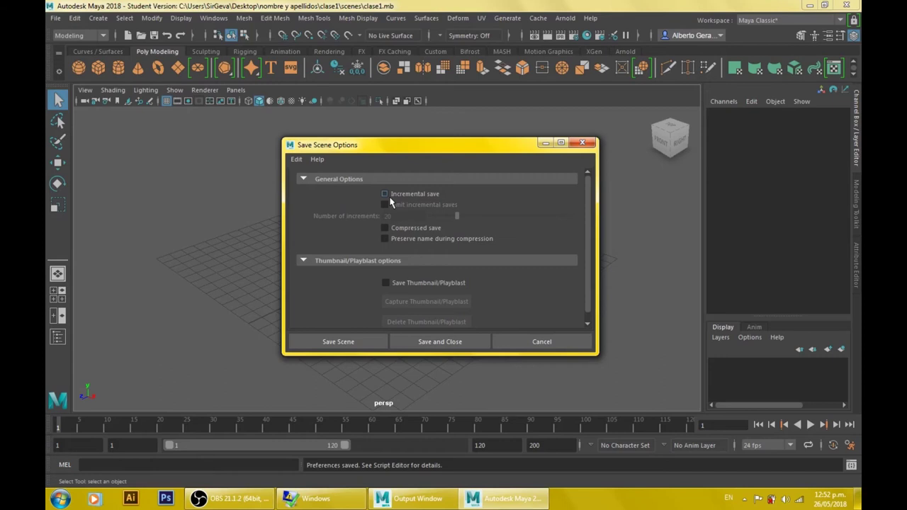
left_click_drag(377, 150, 370, 159)
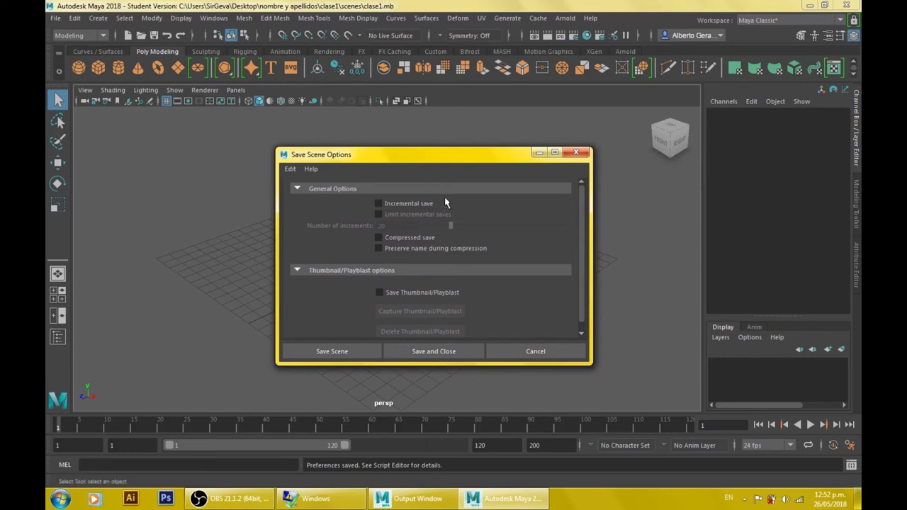
left_click_drag(460, 159, 490, 164)
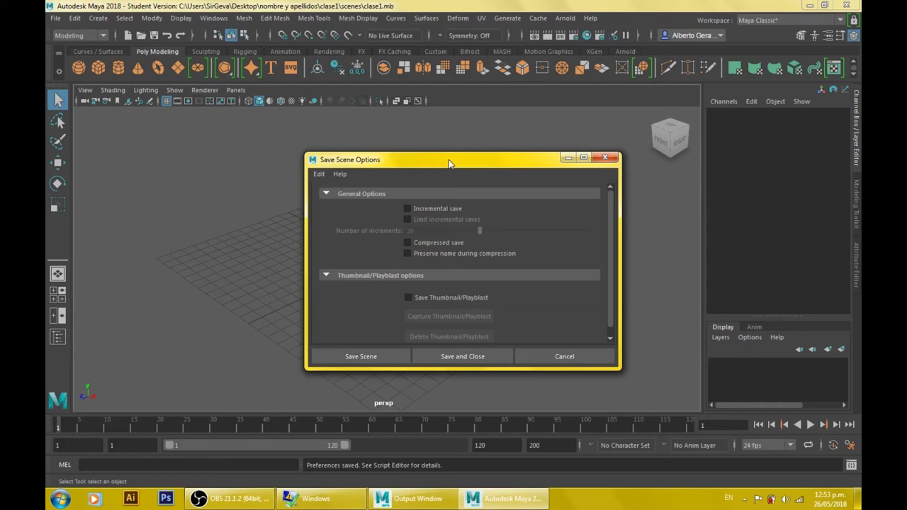
mouse_move(449, 159)
left_mouse_down()
mouse_move(526, 202)
mouse_move(555, 239)
mouse_move(729, 279)
mouse_move(699, 290)
mouse_move(415, 158)
mouse_move(448, 144)
left_mouse_up()
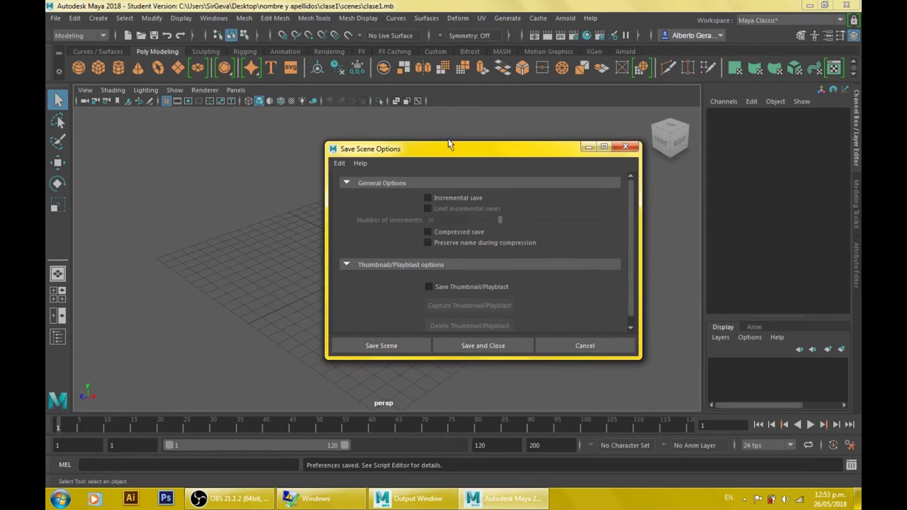
Enable incremental save limited to 50 increments and save the scene
left_click(428, 199)
left_click(431, 209)
double_click(435, 221)
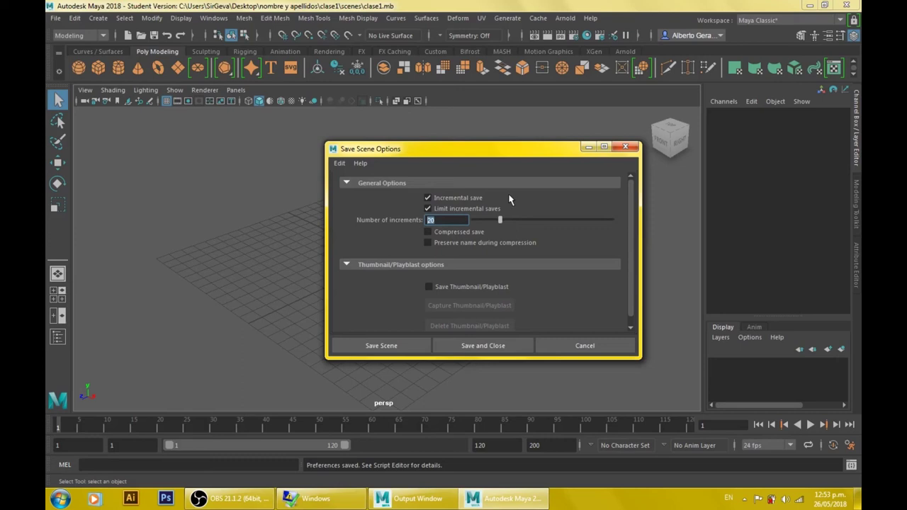
type("50")
double_click(429, 220)
mouse_move(538, 156)
left_mouse_down()
mouse_move(481, 168)
mouse_move(465, 155)
left_mouse_up()
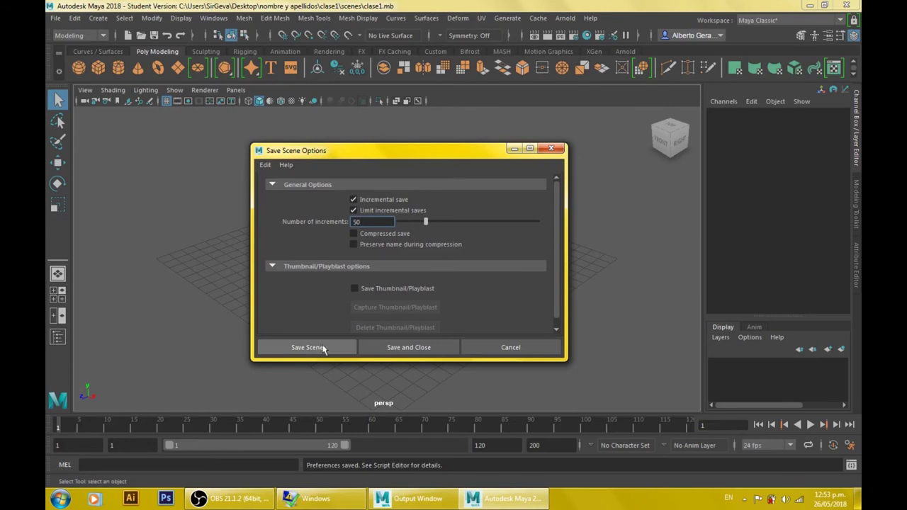
left_click(313, 353)
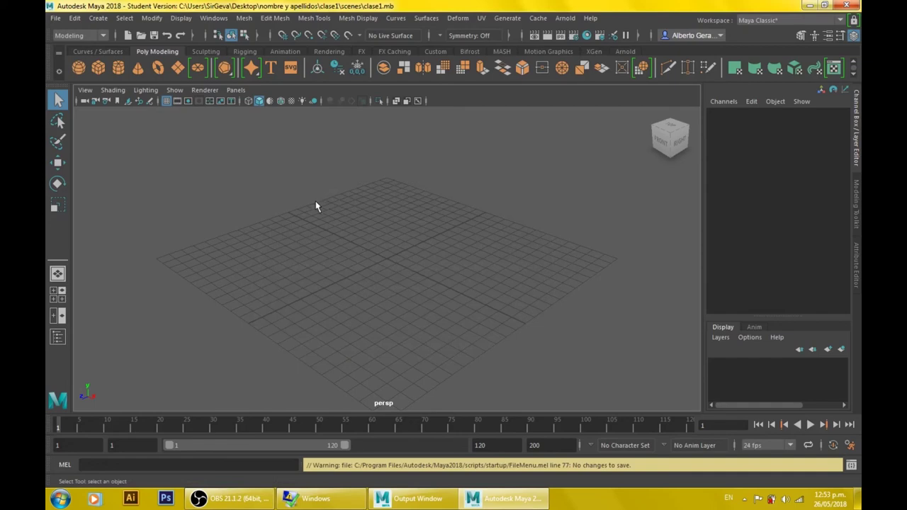
Reopen the Save Scene Options to confirm the settings, then close it
left_click(54, 18)
left_click(193, 64)
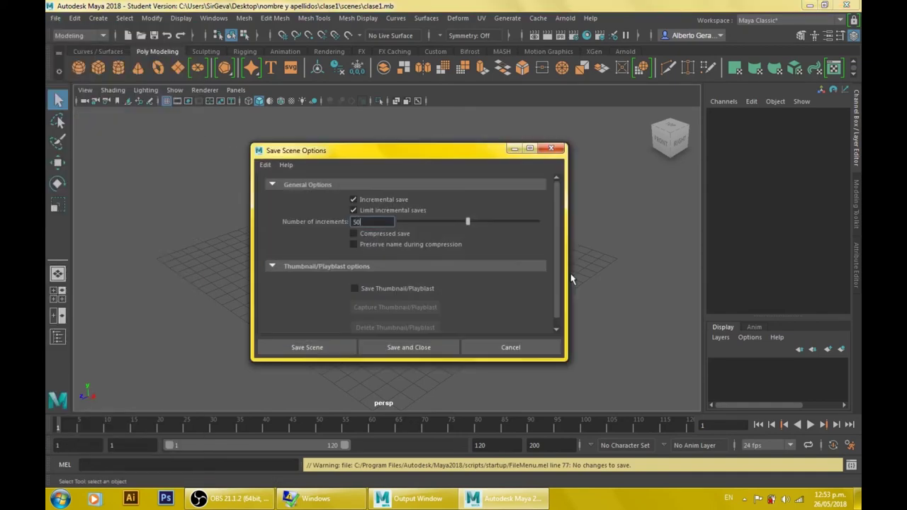
left_click(550, 149)
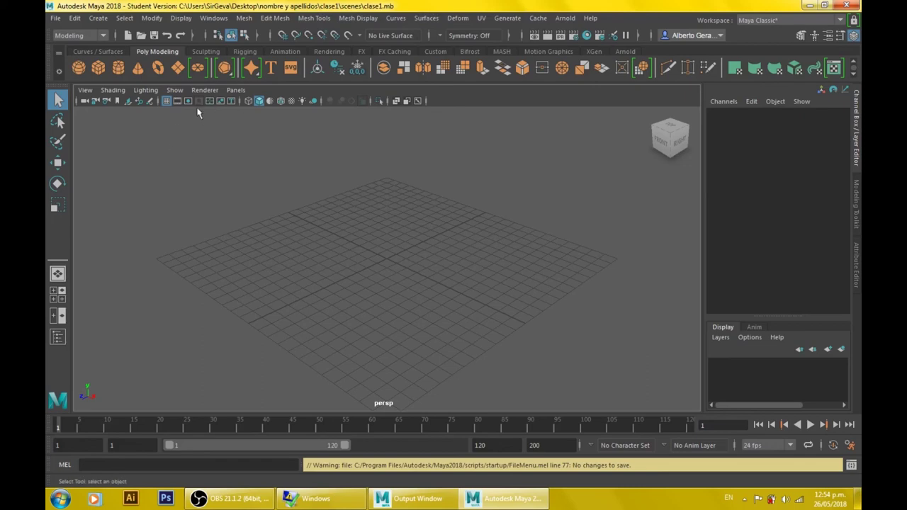
Open the Status Line menu set dropdown to list the available menu sets
left_click(102, 36)
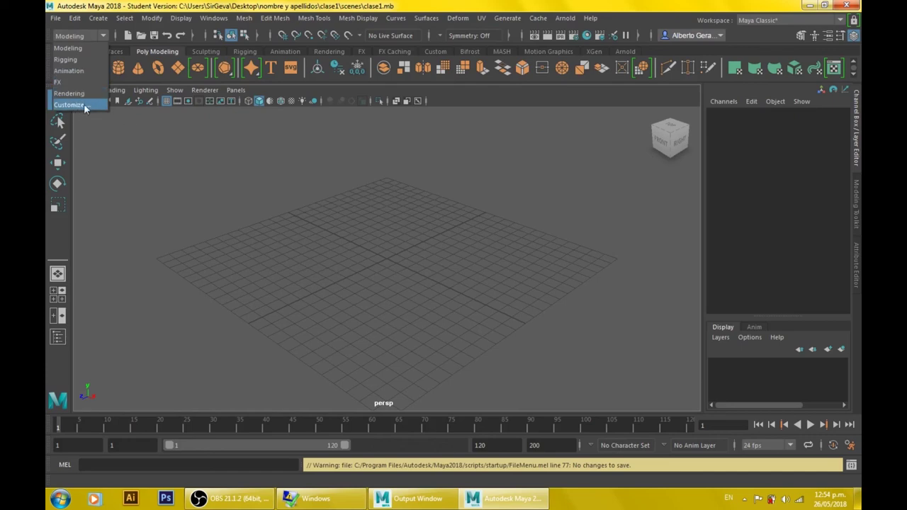
Cycle the menu set through Rigging, Animation, FX and Rendering, then return to Modeling
left_click(85, 48)
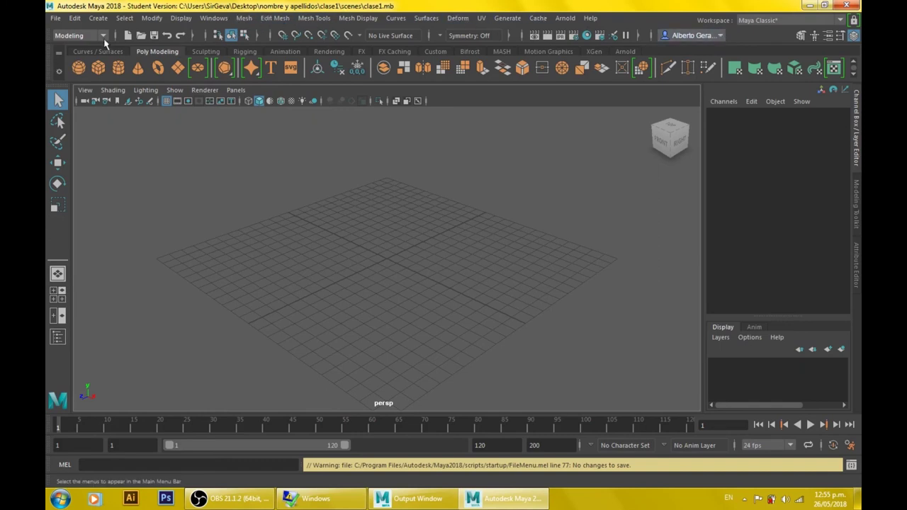
left_click(103, 36)
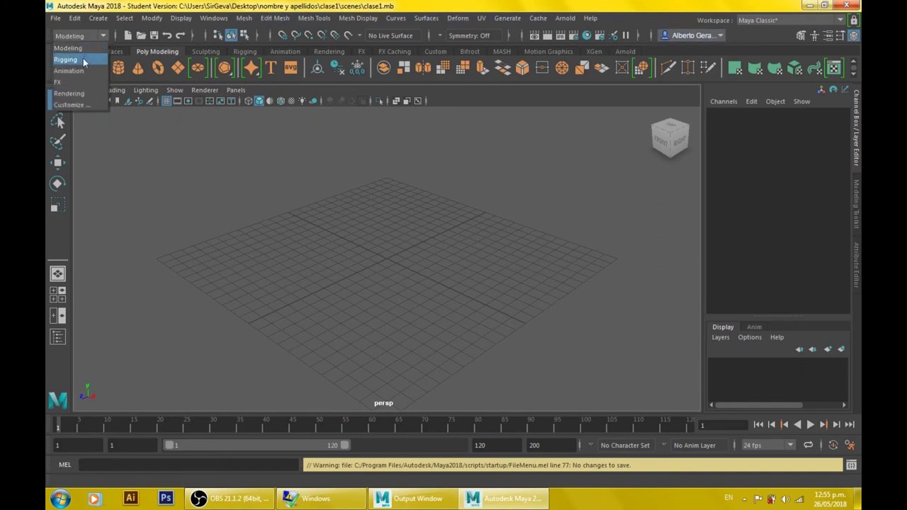
left_click(83, 61)
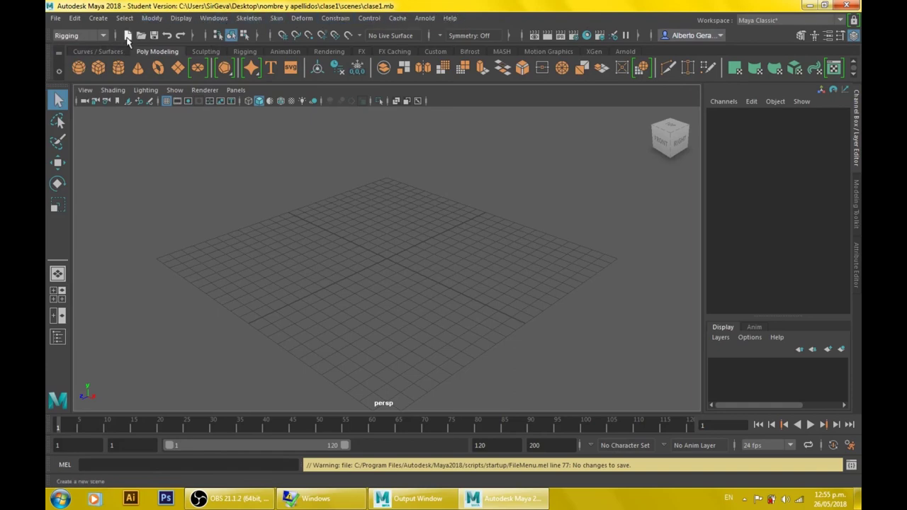
left_click(103, 38)
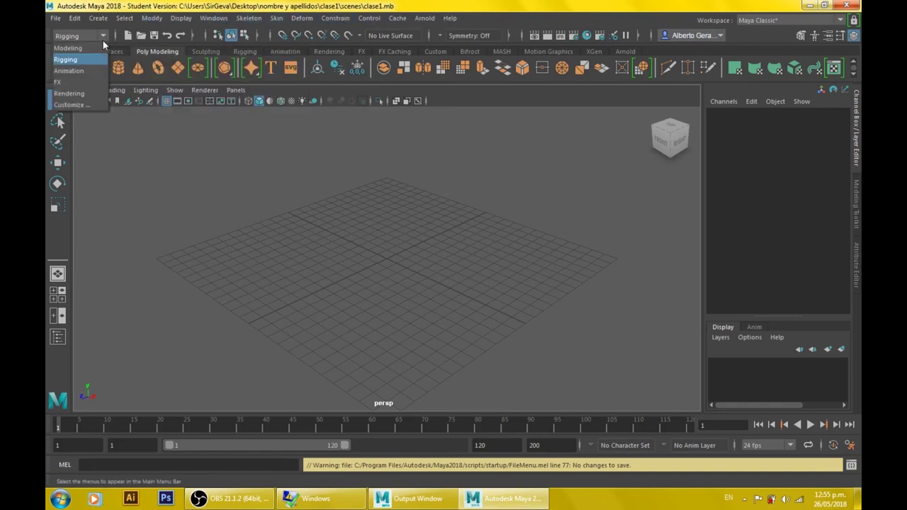
left_click(77, 71)
left_click(103, 36)
left_click(95, 80)
left_click(105, 34)
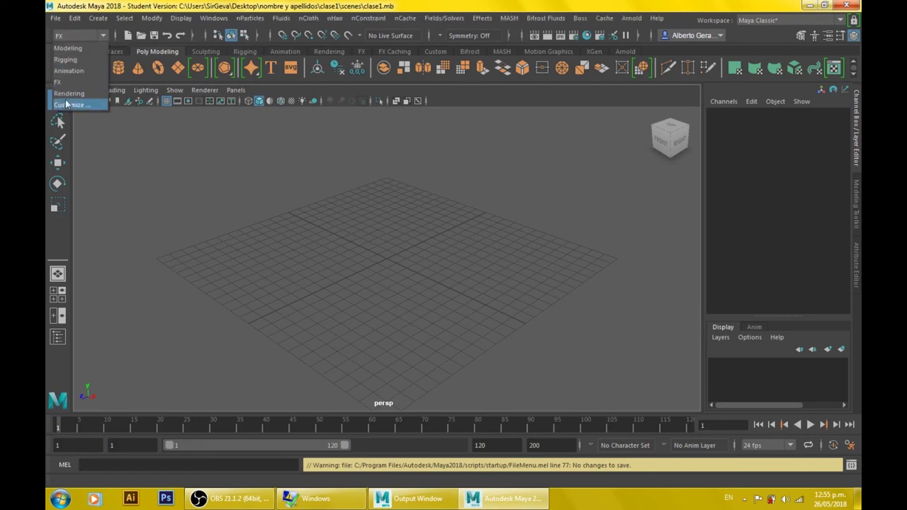
left_click(78, 90)
left_click(102, 35)
left_click(99, 49)
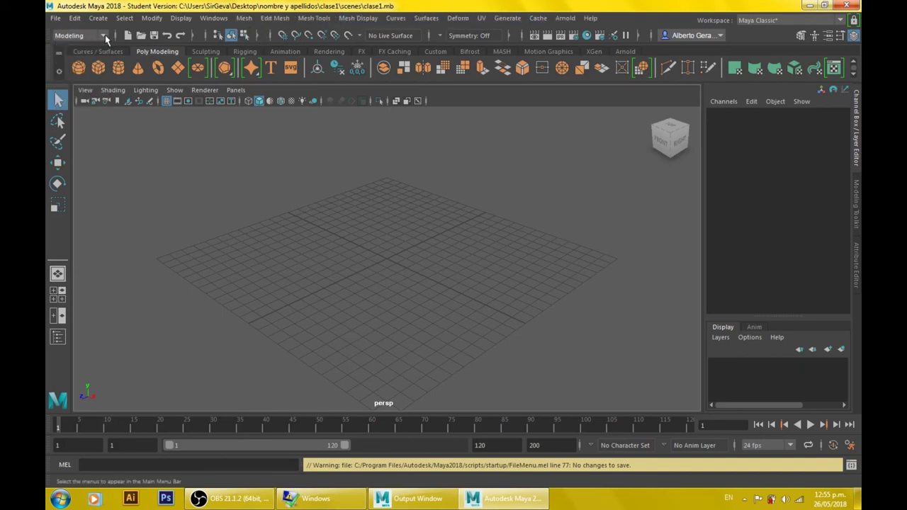
Briefly switch to the Animation menu set again, then settle back on Modeling
left_click(105, 37)
left_click(88, 71)
left_click(104, 37)
left_click(94, 47)
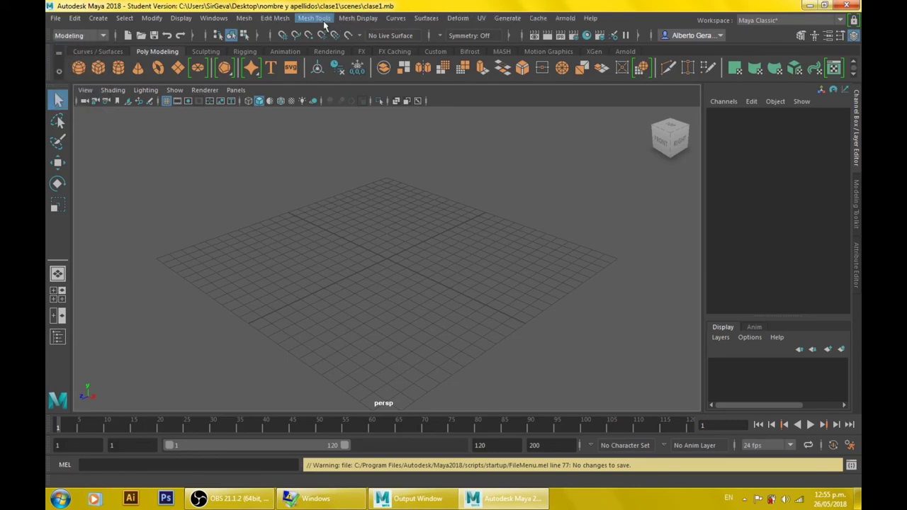
left_click(103, 36)
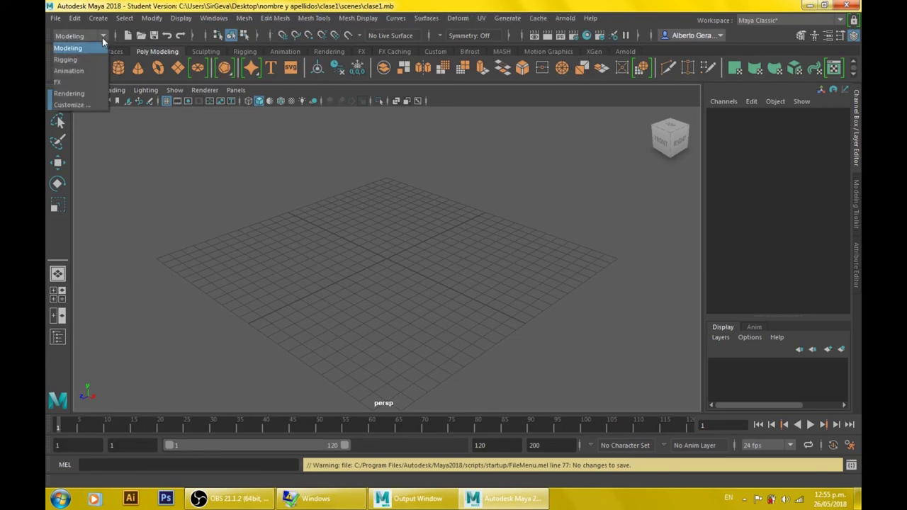
left_click(102, 37)
left_click(103, 38)
left_click(102, 37)
left_click(102, 38)
left_click(102, 39)
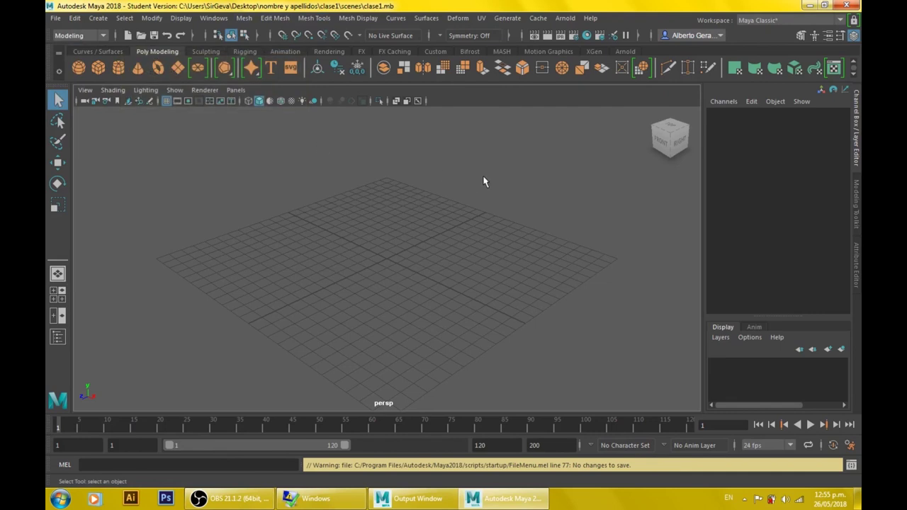
key("F3")
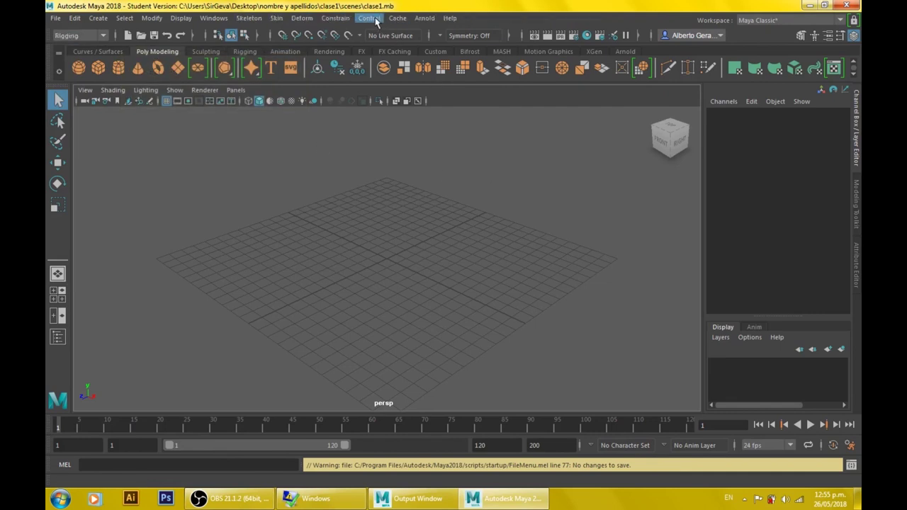
key("F4")
key("F5")
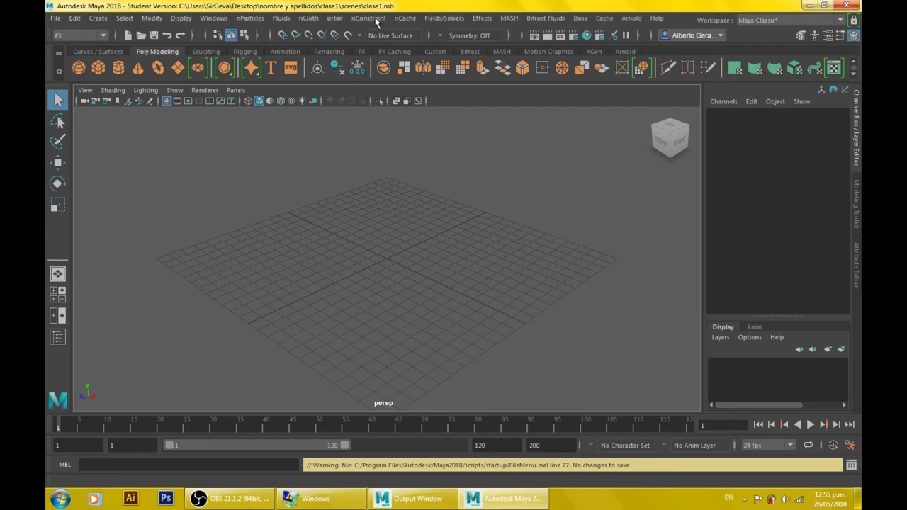
key("F6")
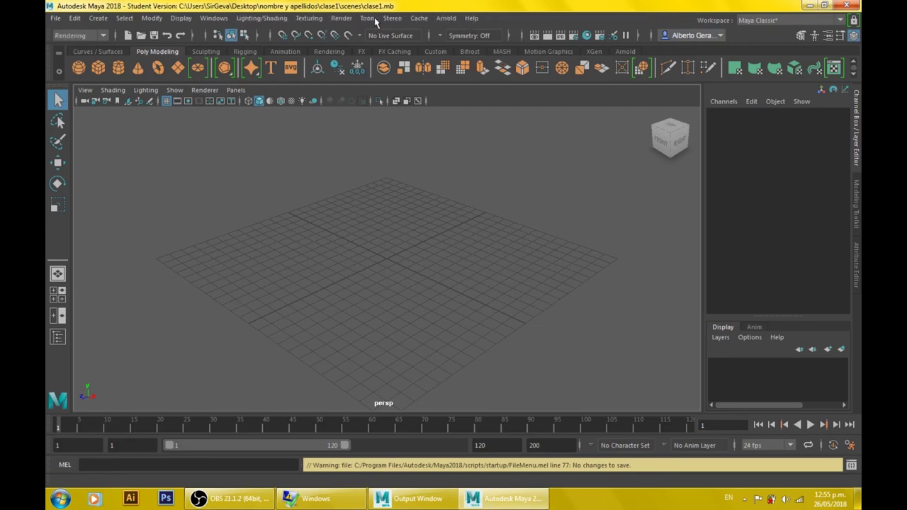
key("F5")
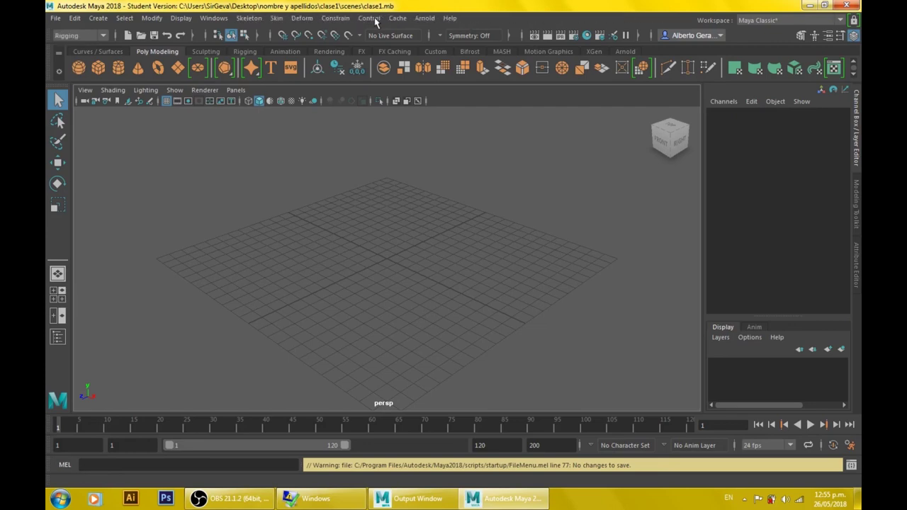
key("F2")
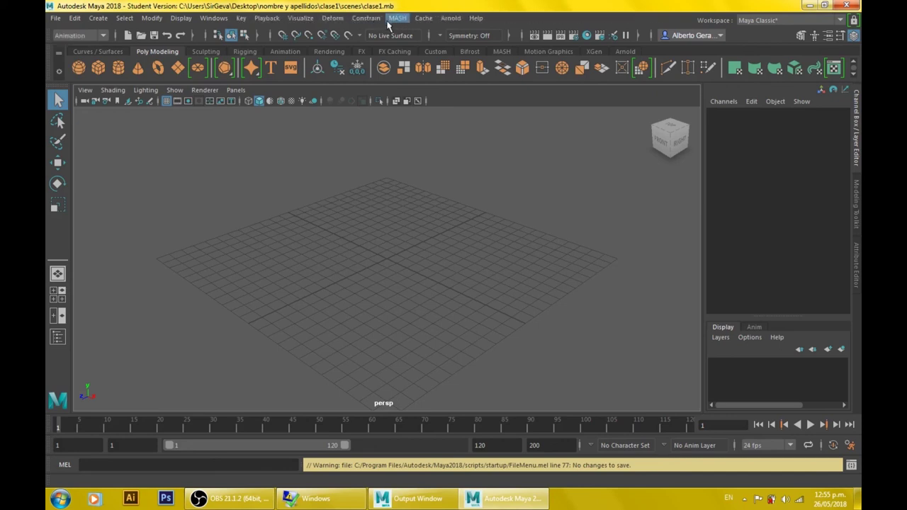
key("F5")
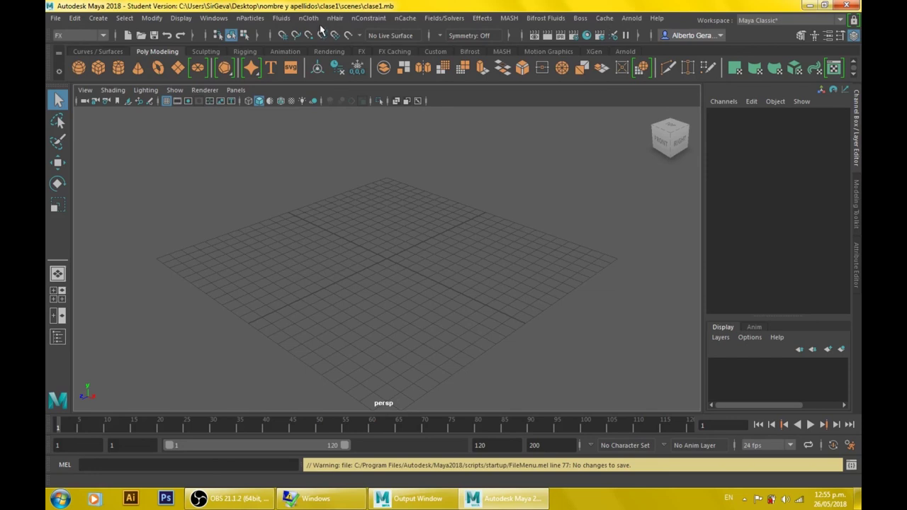
key("F3")
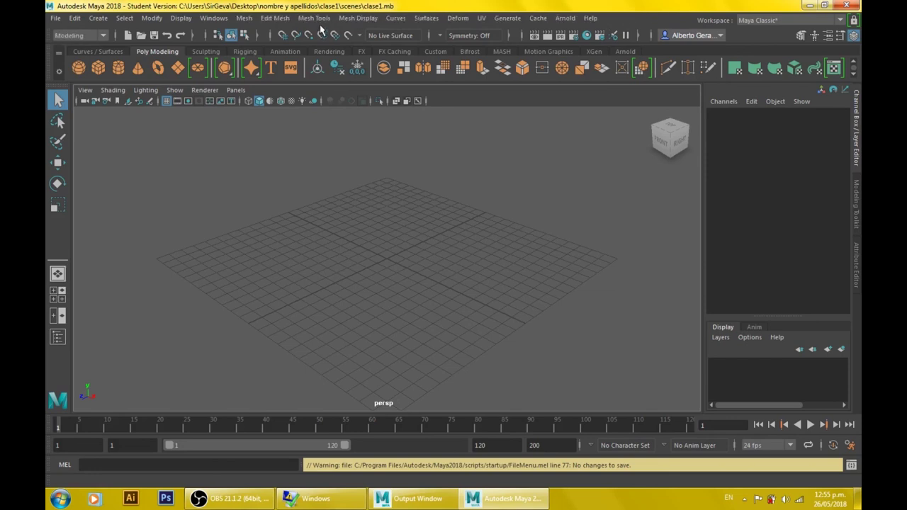
left_click(103, 36)
left_click(101, 35)
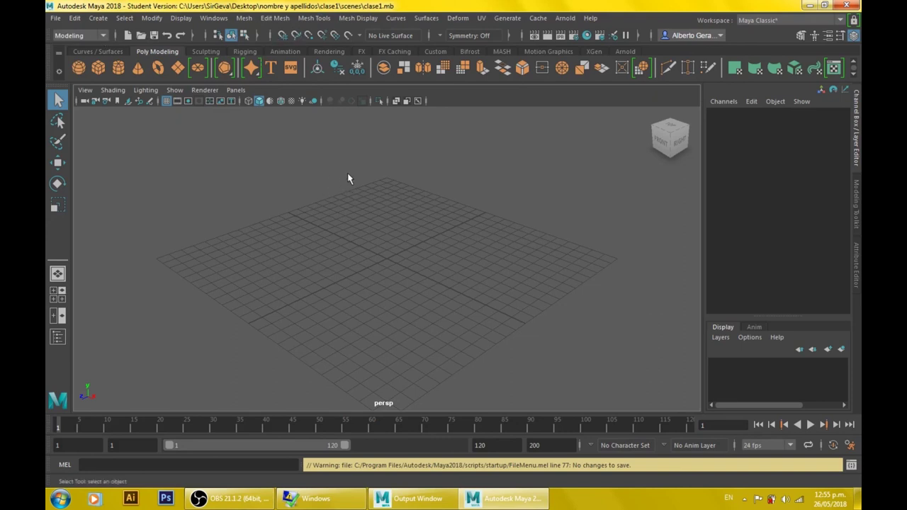